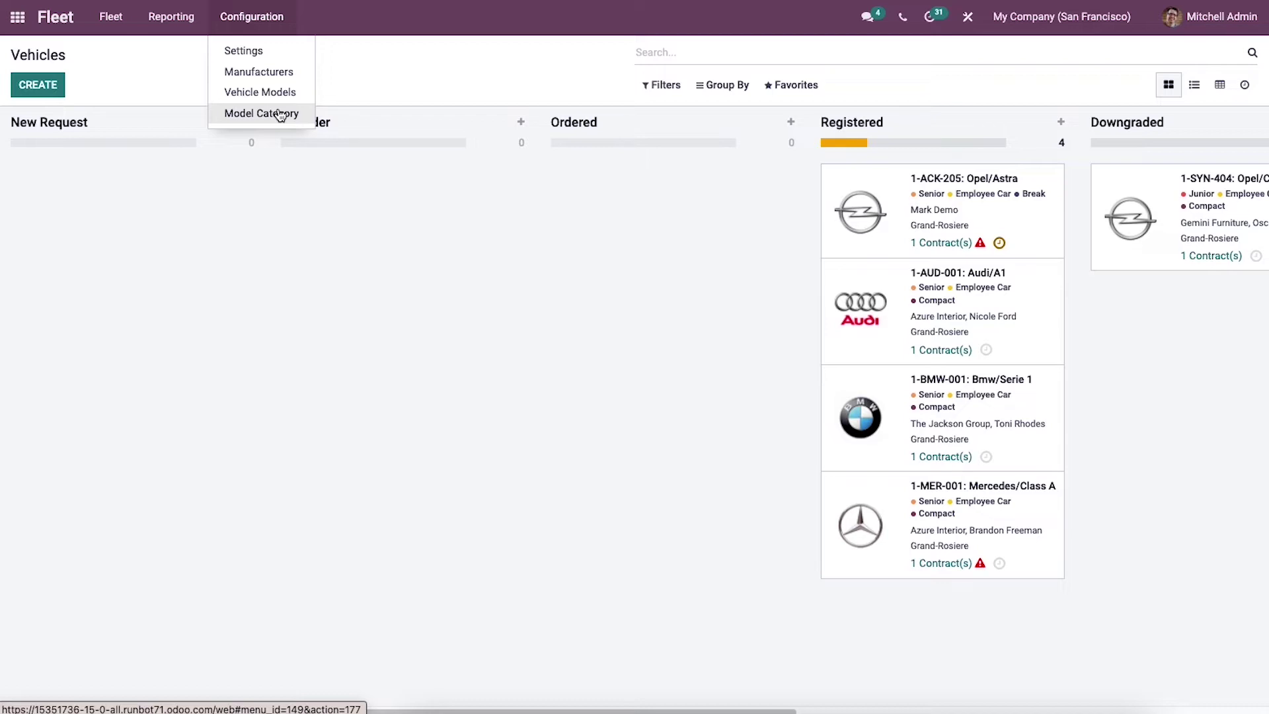
# - Save the Fleet settings unchanged, keeping the 30-day contract alert and 1,000-car request limit
pyautogui.click(251, 53)
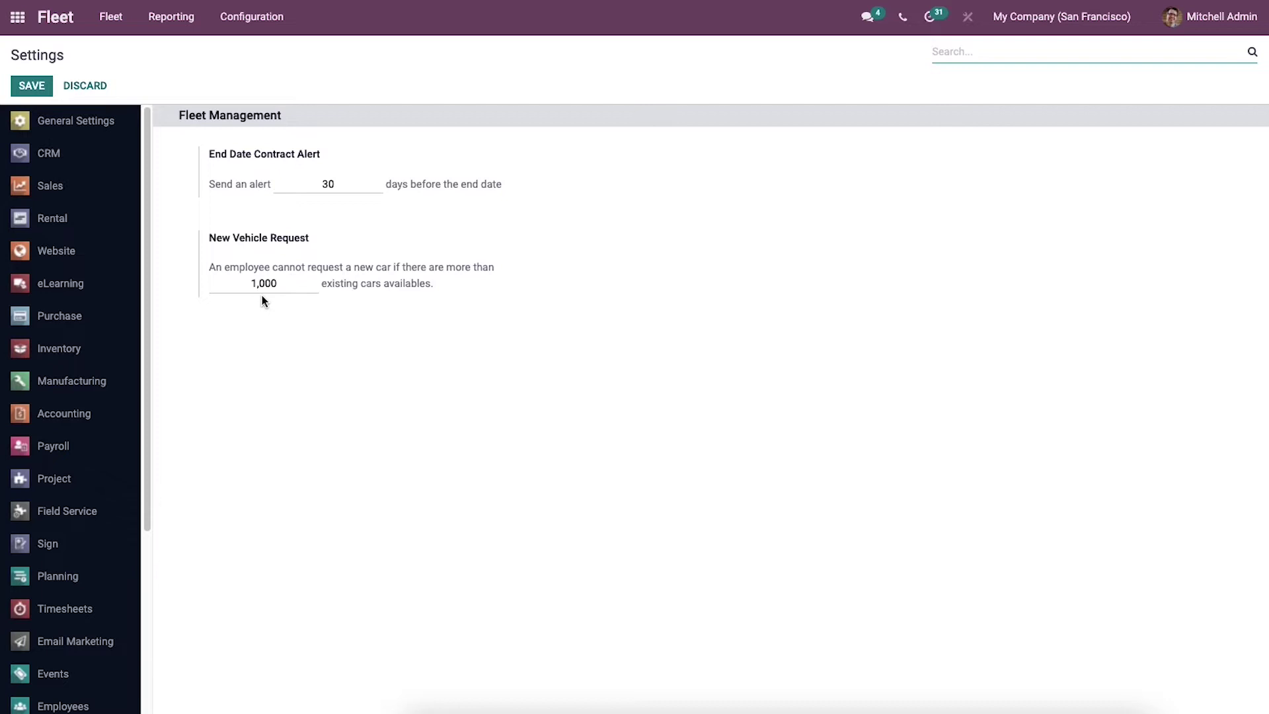
pyautogui.click(31, 86)
# - Open the Manufacturers page and scroll through the 67 brands
pyautogui.click(242, 18)
pyautogui.click(255, 70)
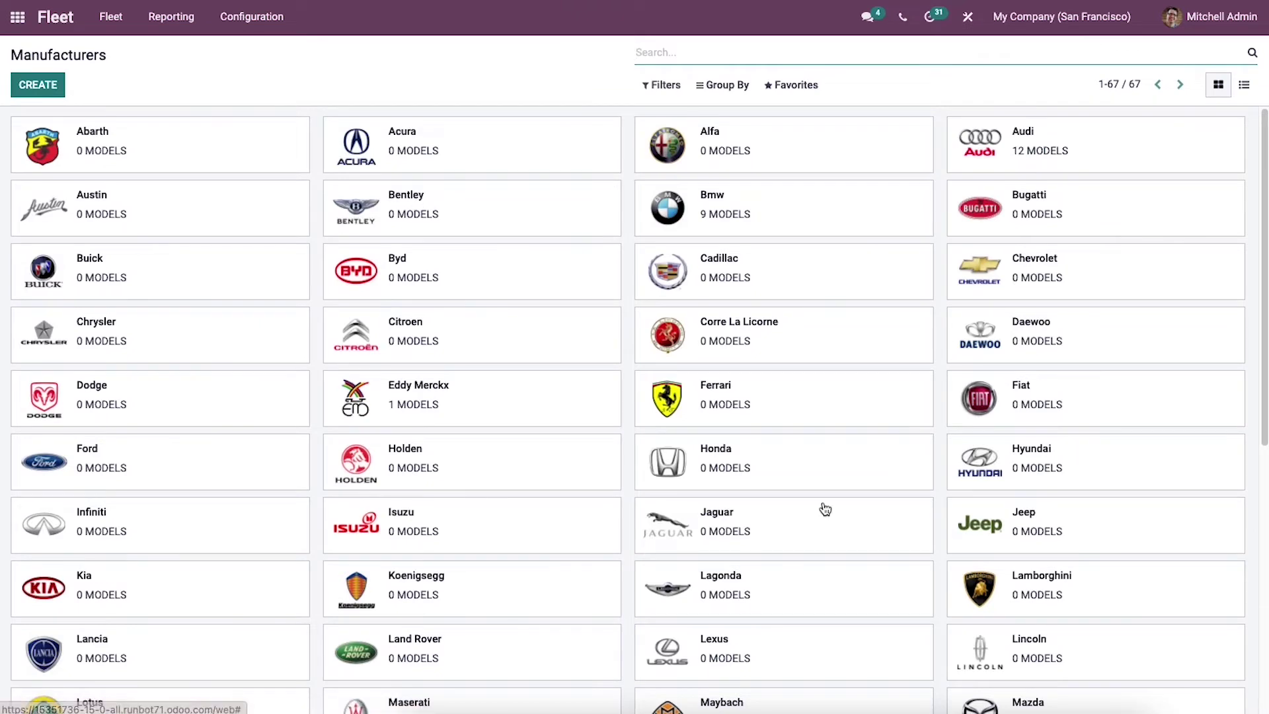
pyautogui.scroll(-1, 524, 125)
pyautogui.scroll(-7, 623, 363)
pyautogui.scroll(7, 771, 308)
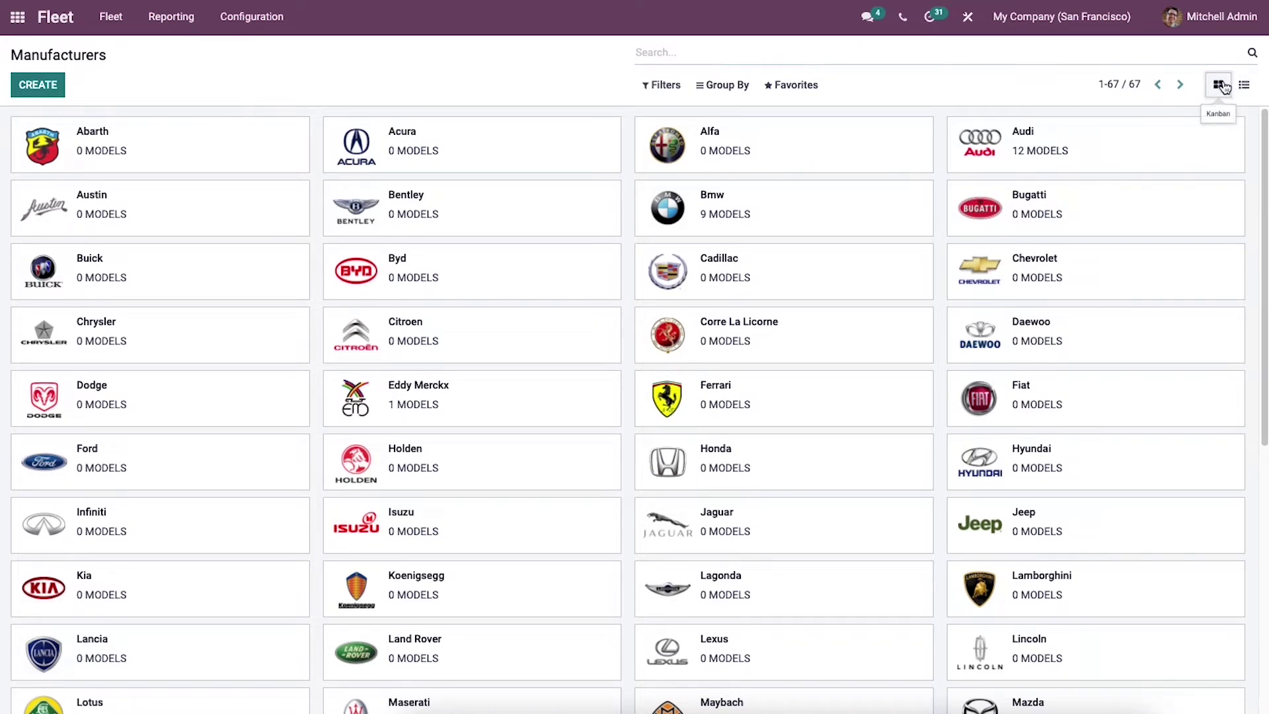
# - Switch manufacturers to list view and back, then apply and remove the With Models filter
pyautogui.click(1243, 85)
pyautogui.click(1218, 85)
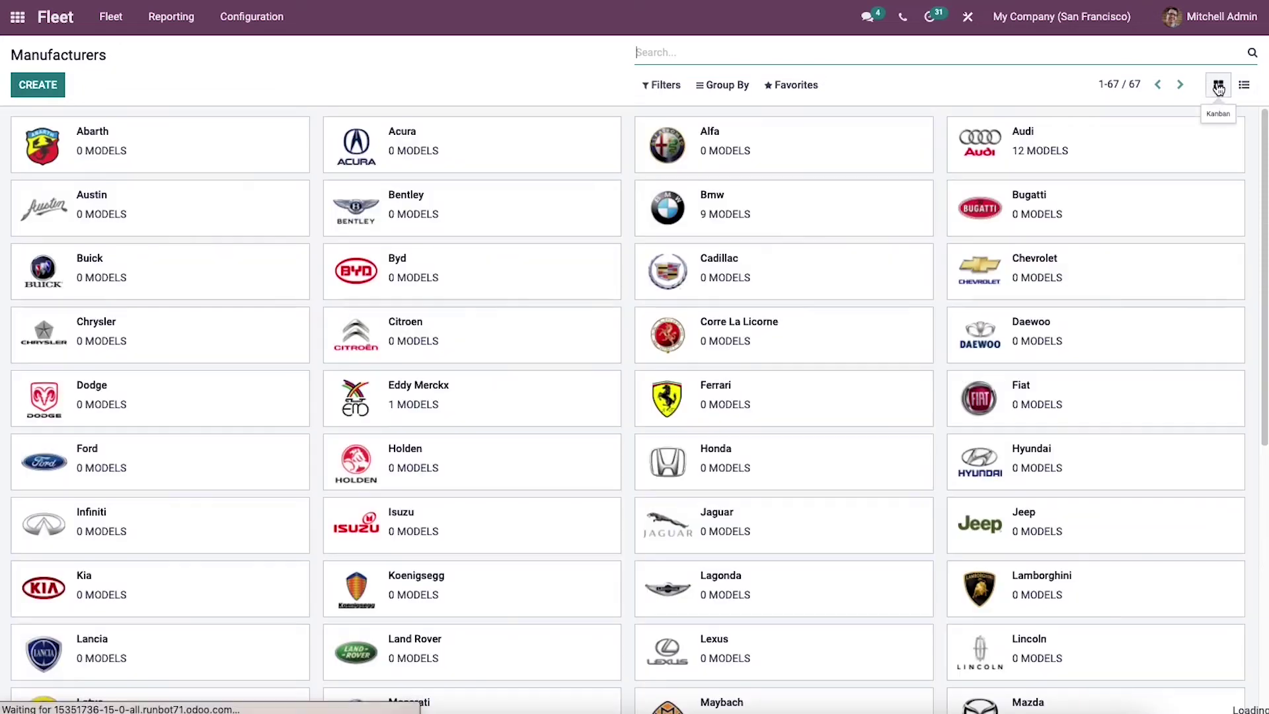
pyautogui.click(666, 89)
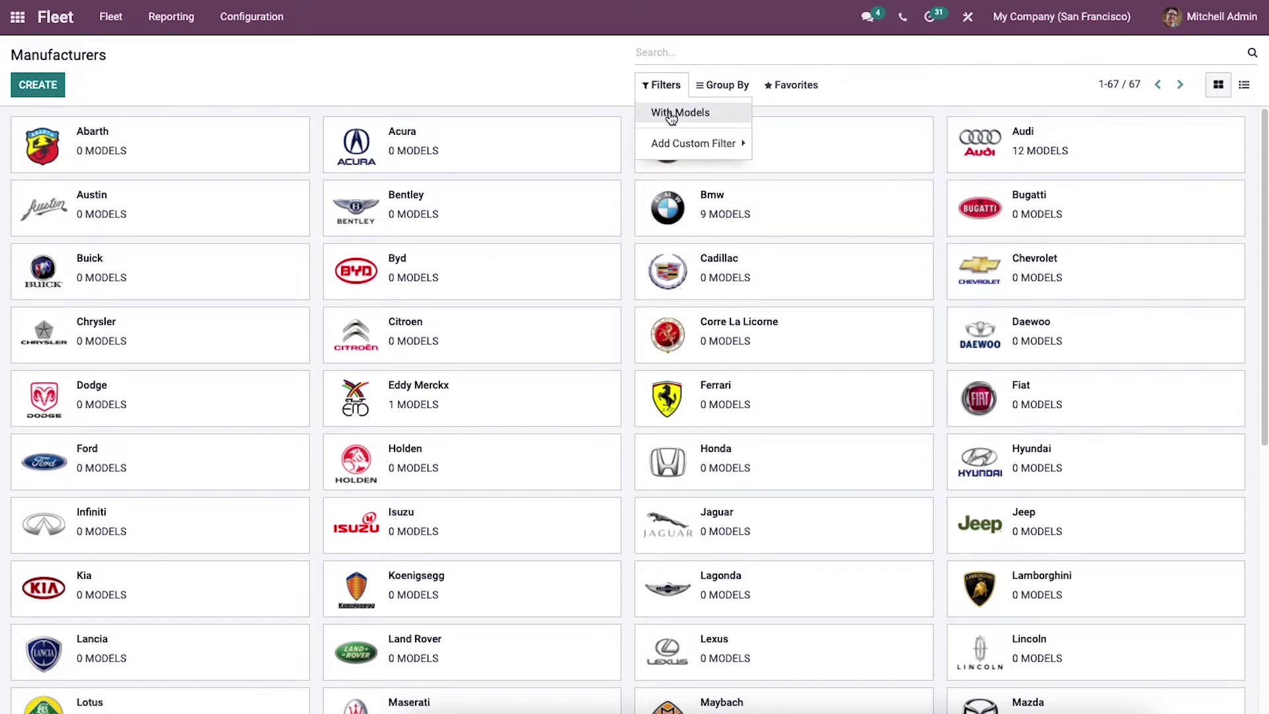
pyautogui.click(672, 115)
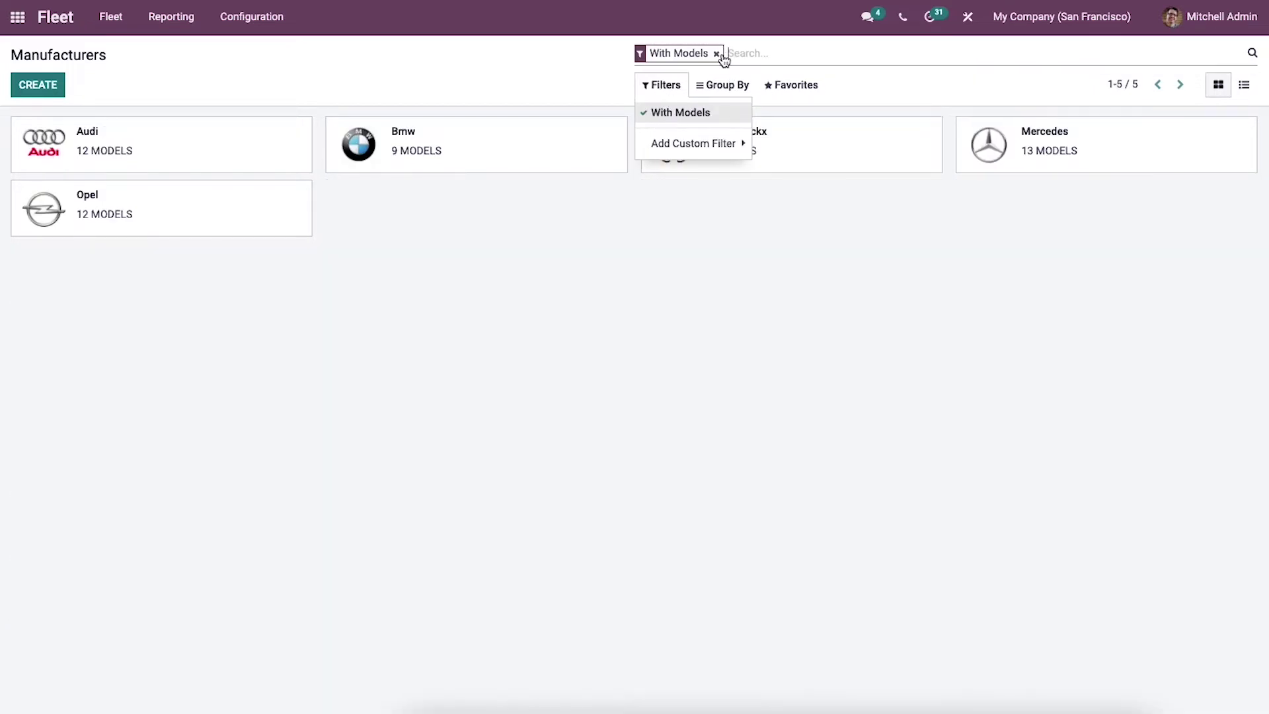
pyautogui.click(717, 55)
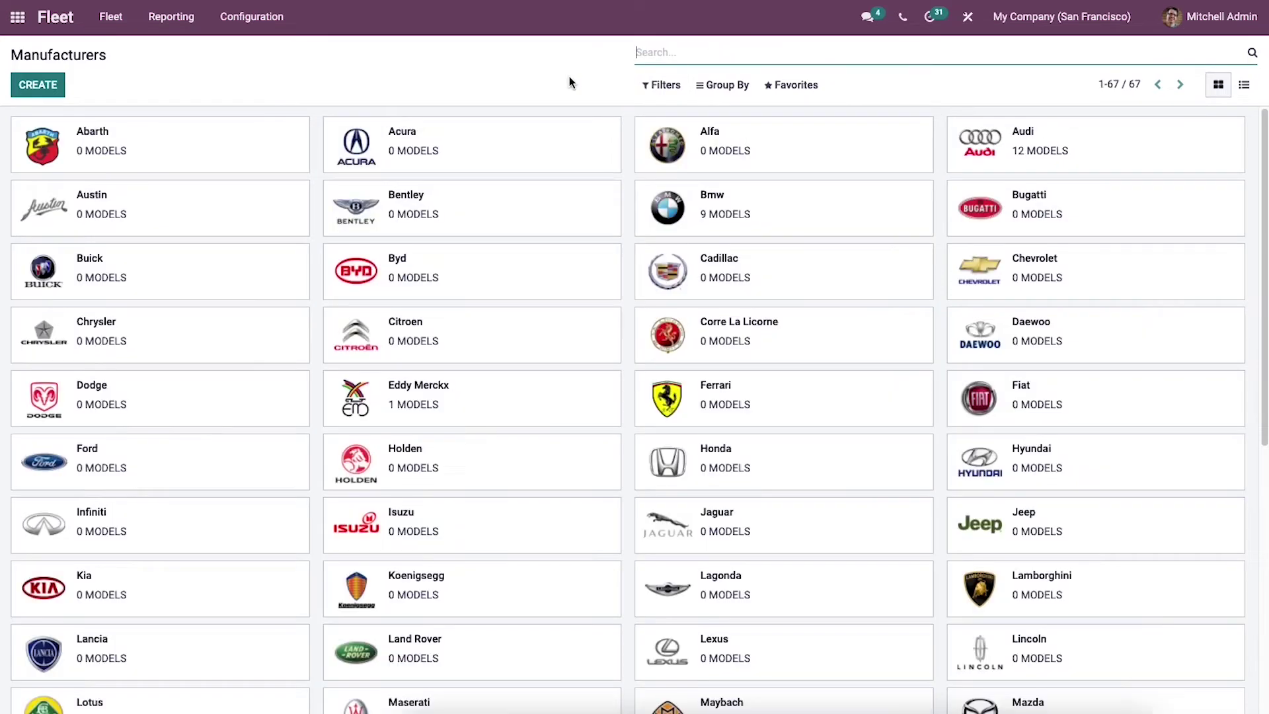
# - Start a new manufacturer record and discard it without saving
pyautogui.click(49, 96)
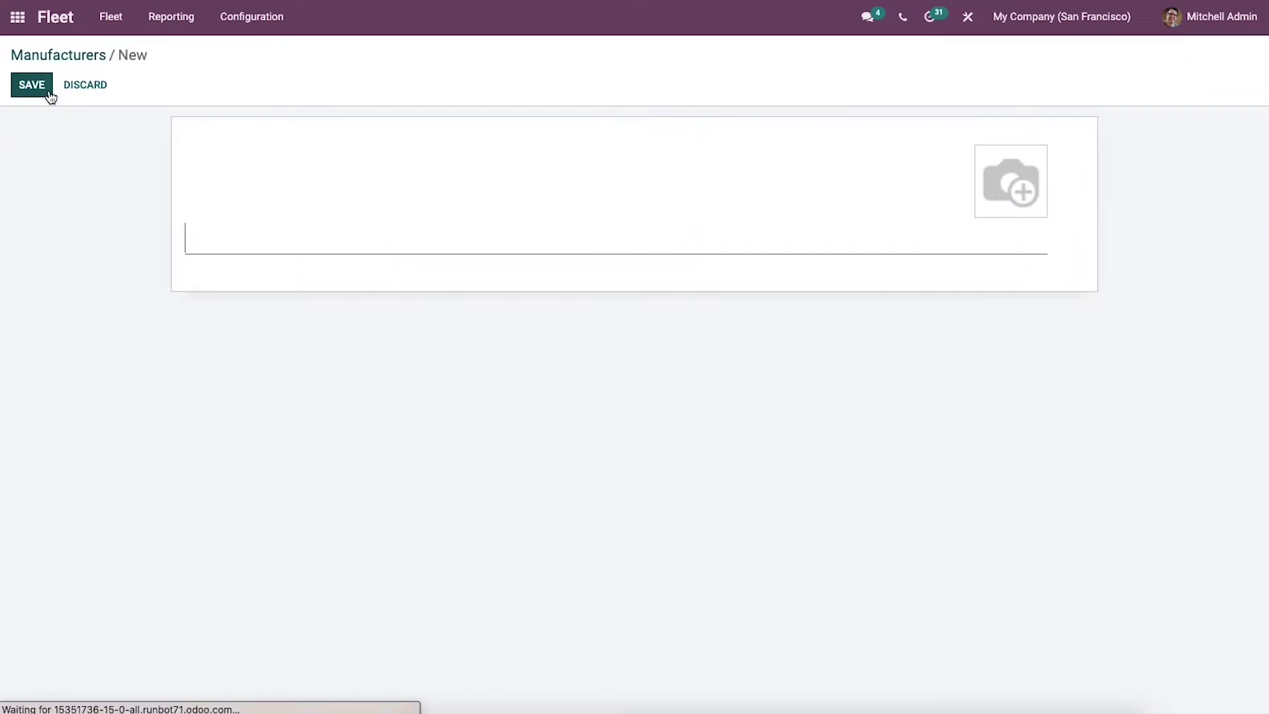
pyautogui.click(99, 85)
pyautogui.click(249, 20)
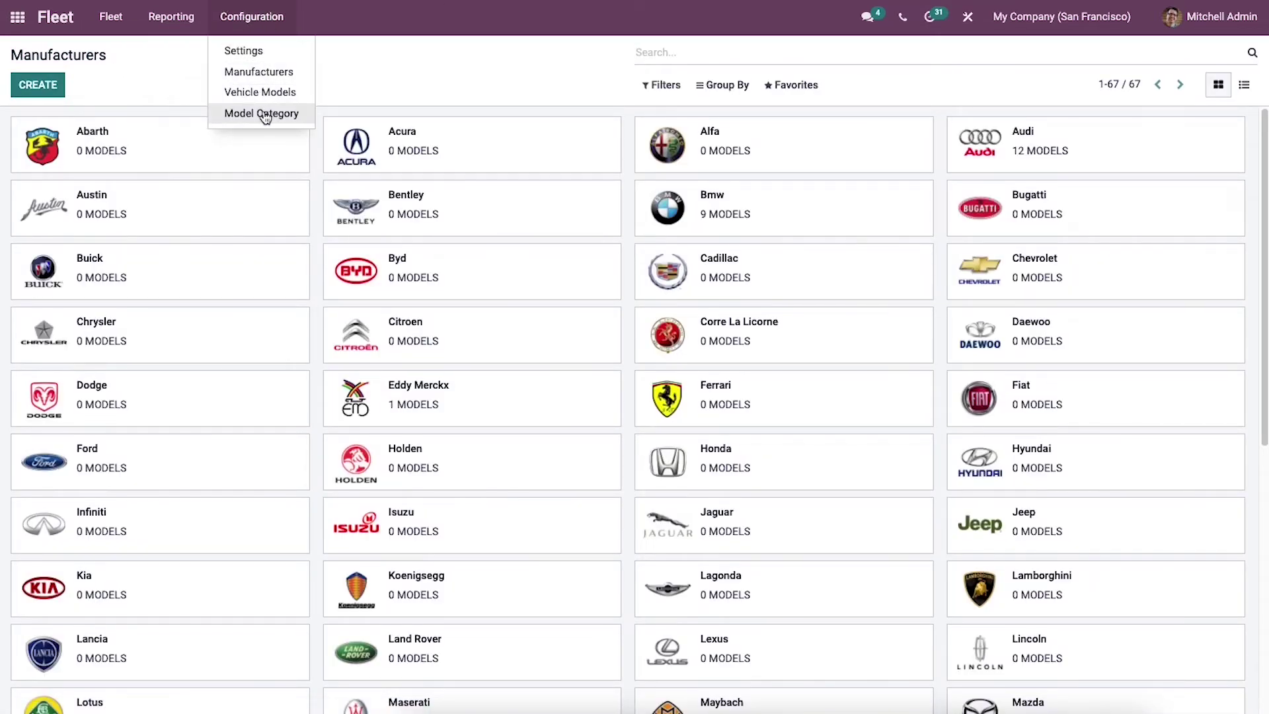
# - Create a new model category named 'TATA Group' and save it
pyautogui.click(265, 115)
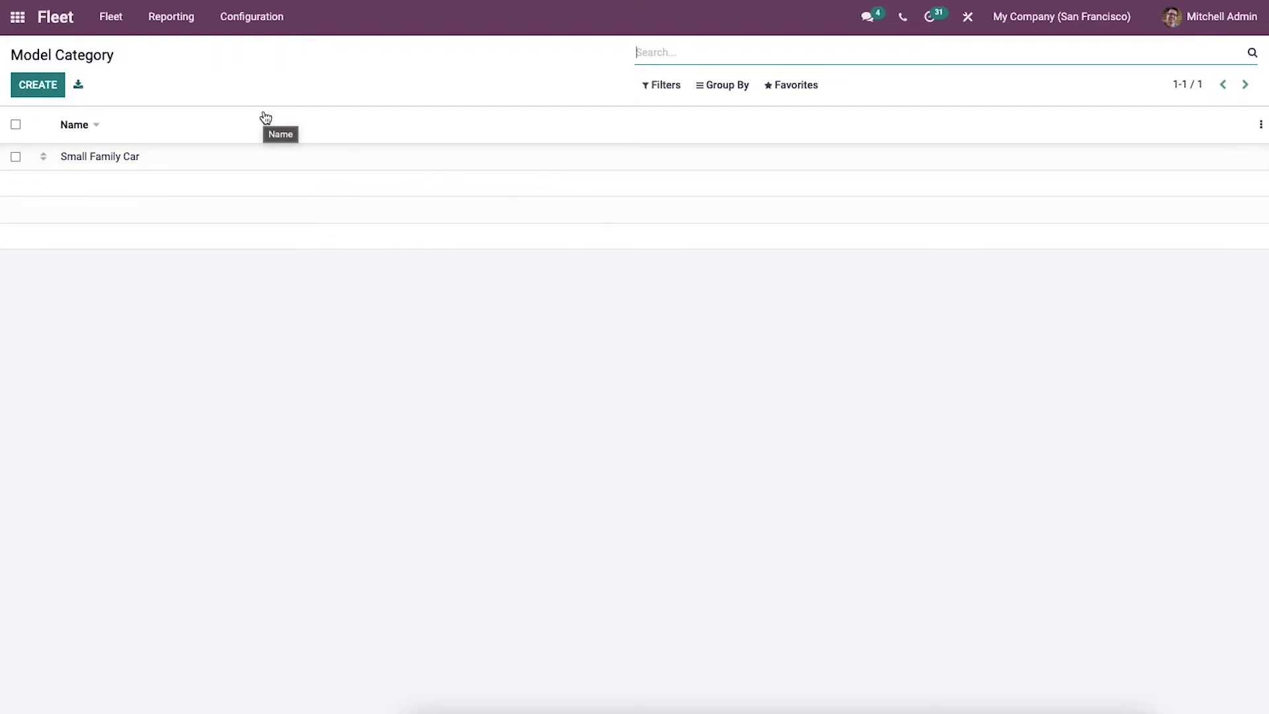
pyautogui.click(41, 87)
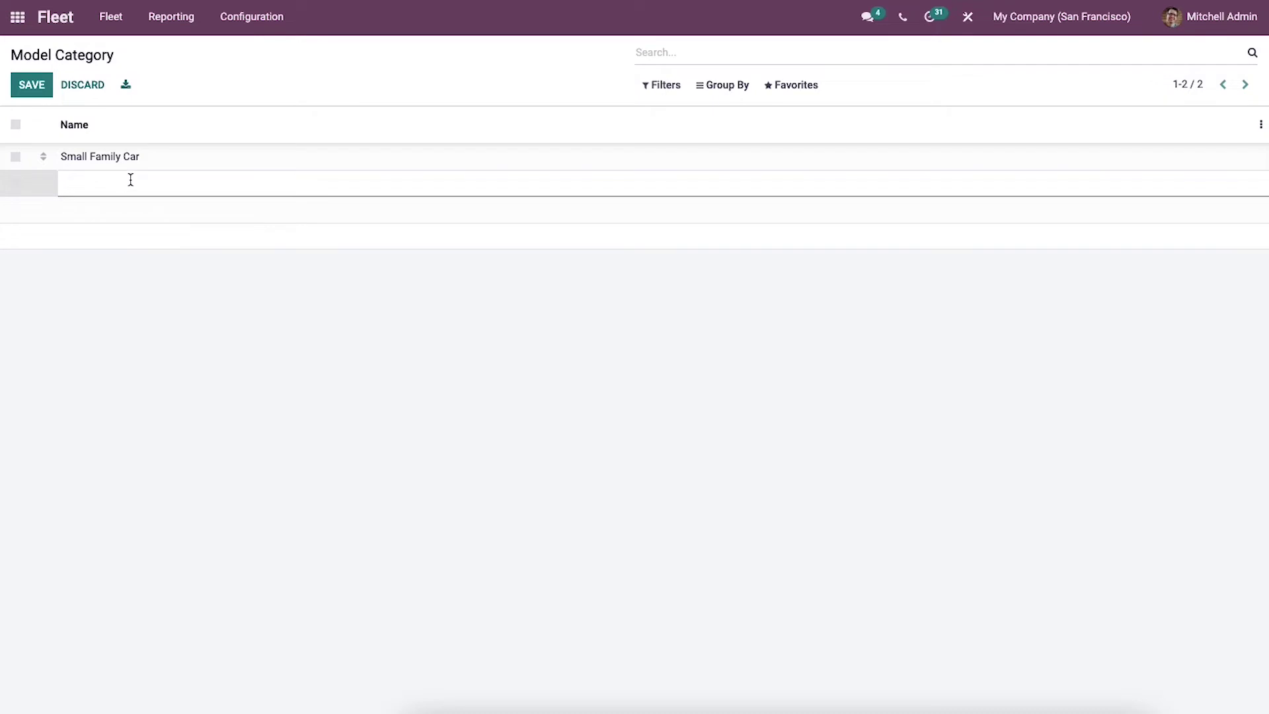
pyautogui.write('t')
pyautogui.write('T')
pyautogui.write('ATA G')
pyautogui.write('roup')
pyautogui.click(41, 84)
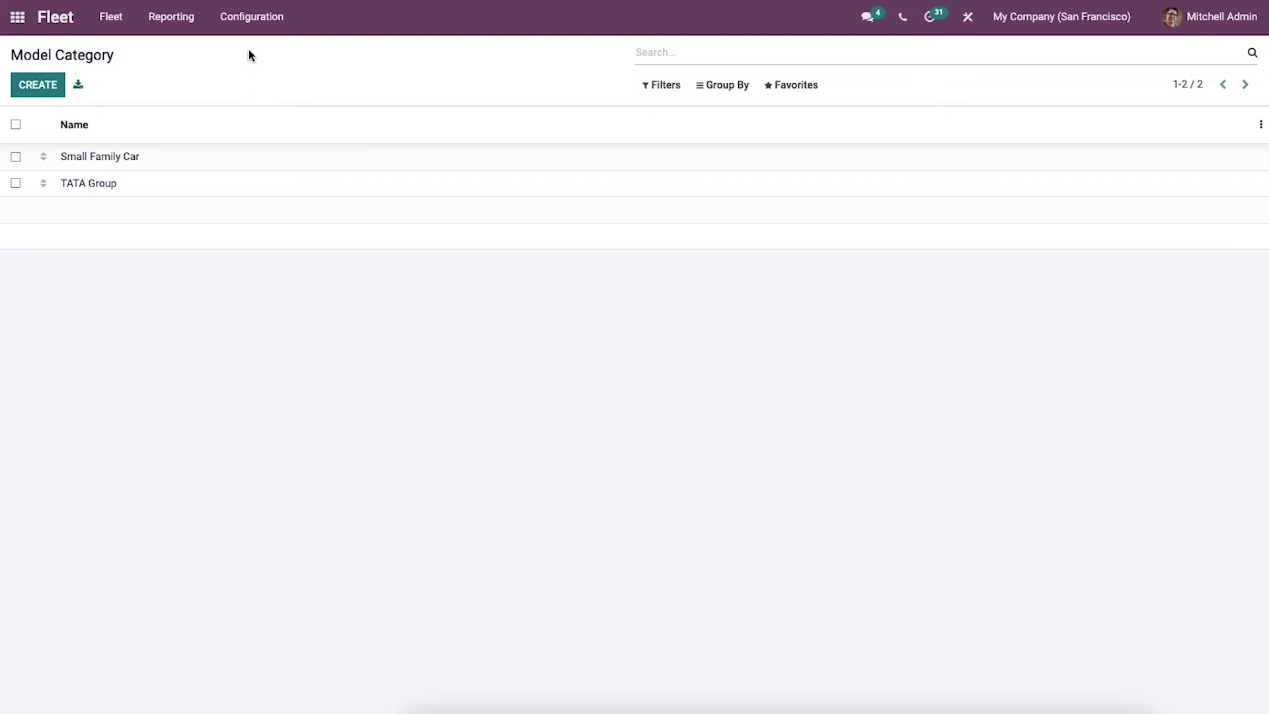
pyautogui.click(252, 25)
# - Open Vehicle Models and expand the Audi (11) and Bmw (9) groups
pyautogui.click(261, 94)
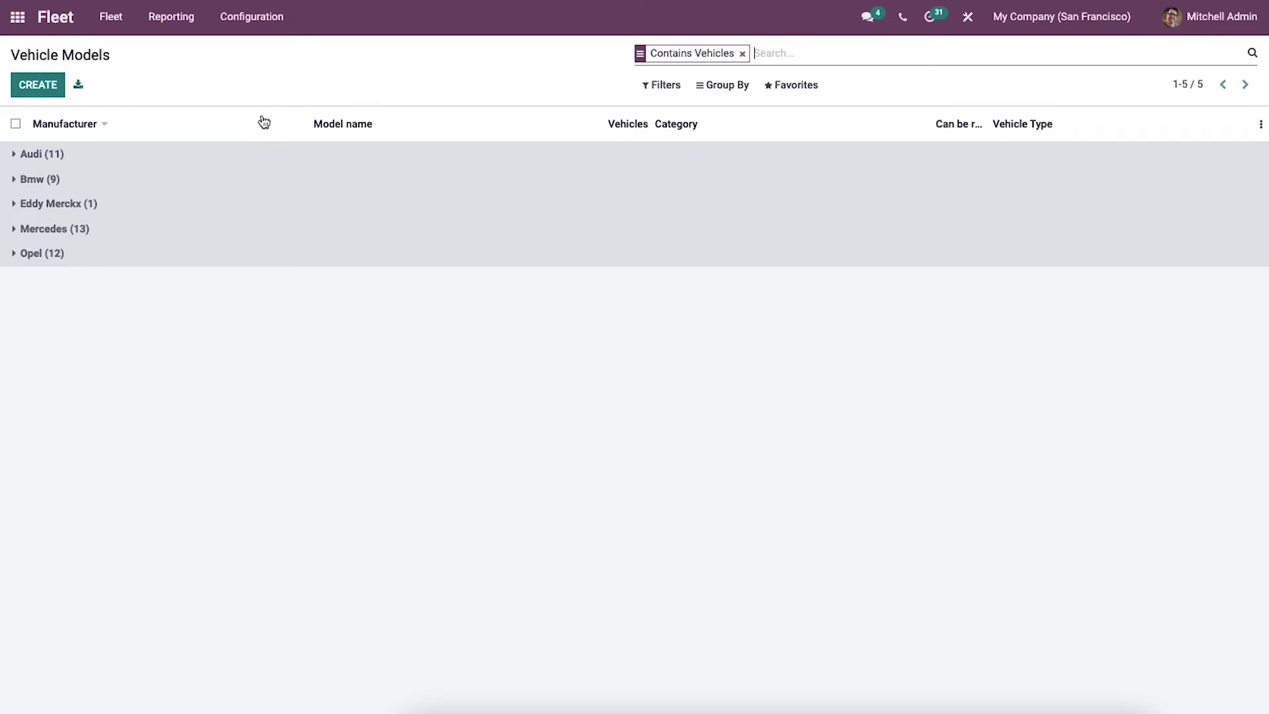
pyautogui.click(195, 162)
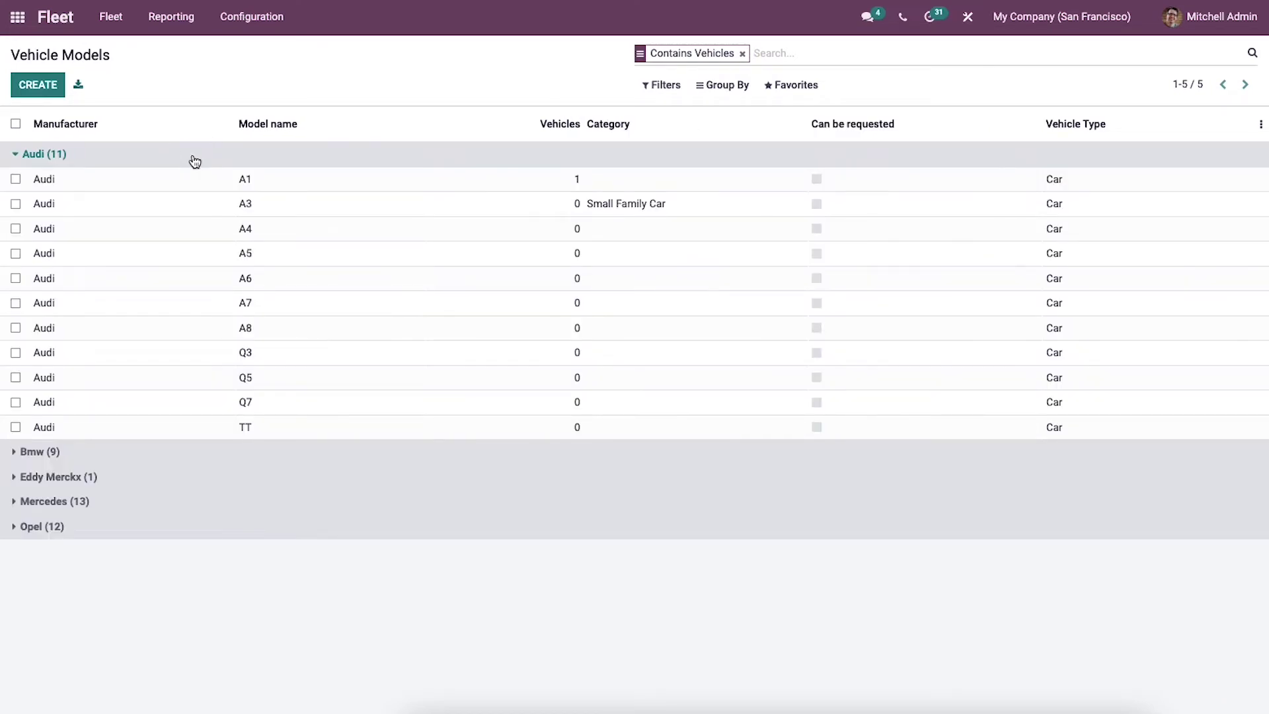
pyautogui.click(193, 453)
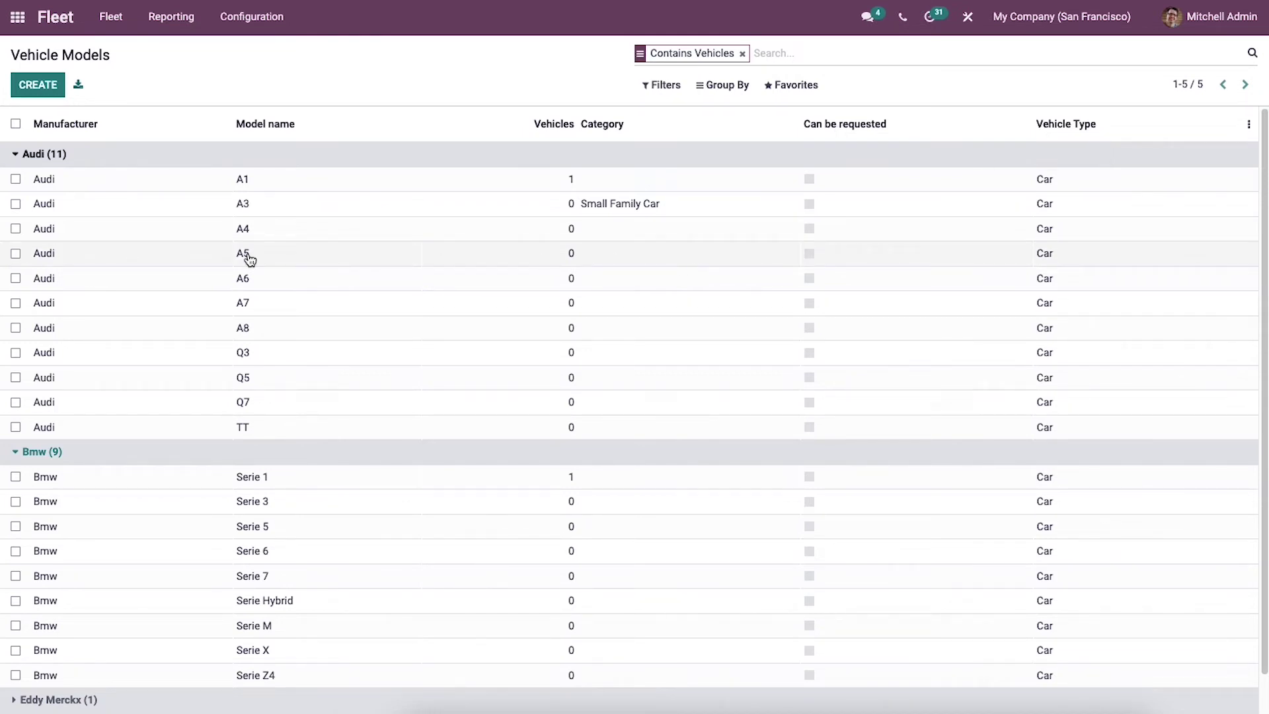
# - Start a new vehicle model named JS with manufacturer Audi and vehicle type Car
pyautogui.click(41, 86)
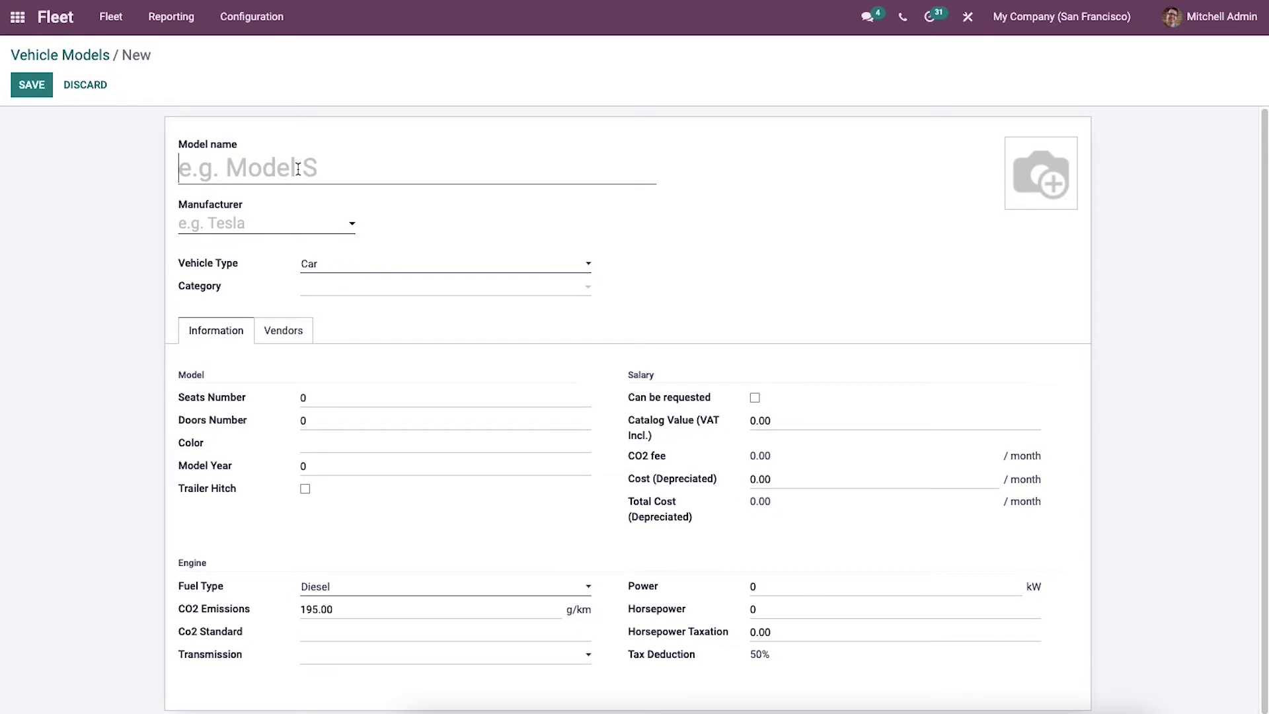
pyautogui.write('JS')
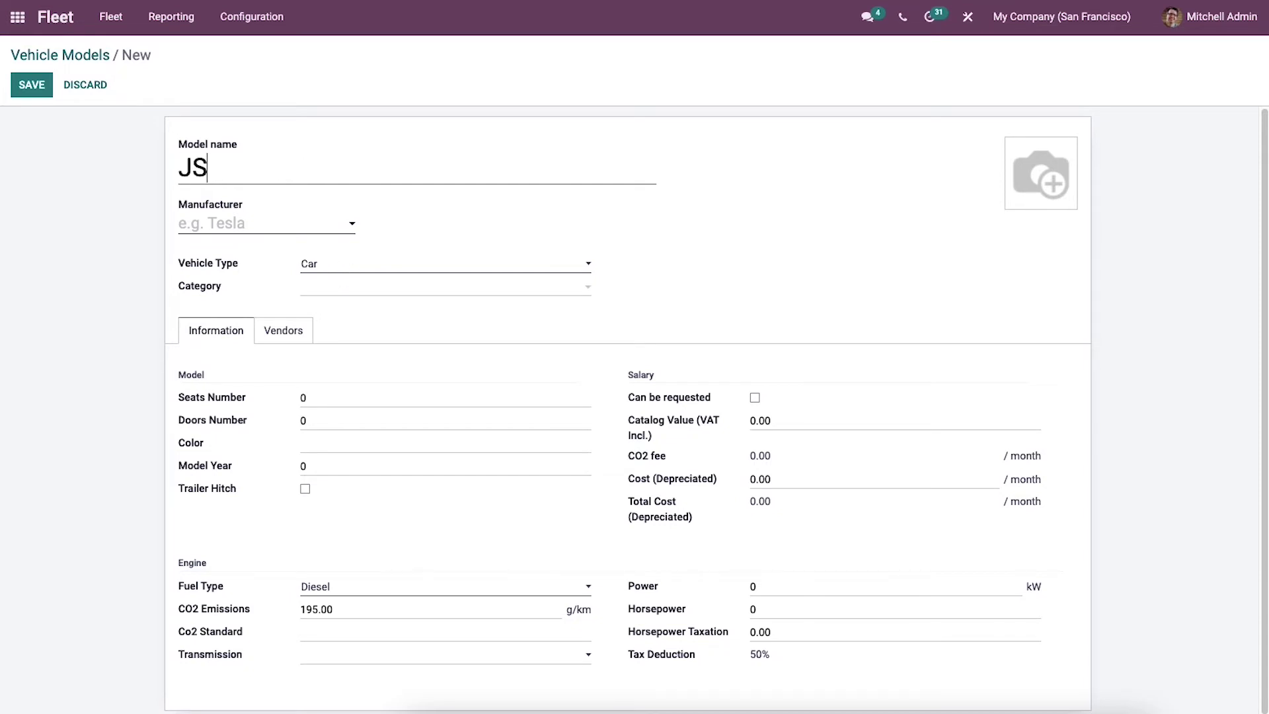
pyautogui.click(275, 225)
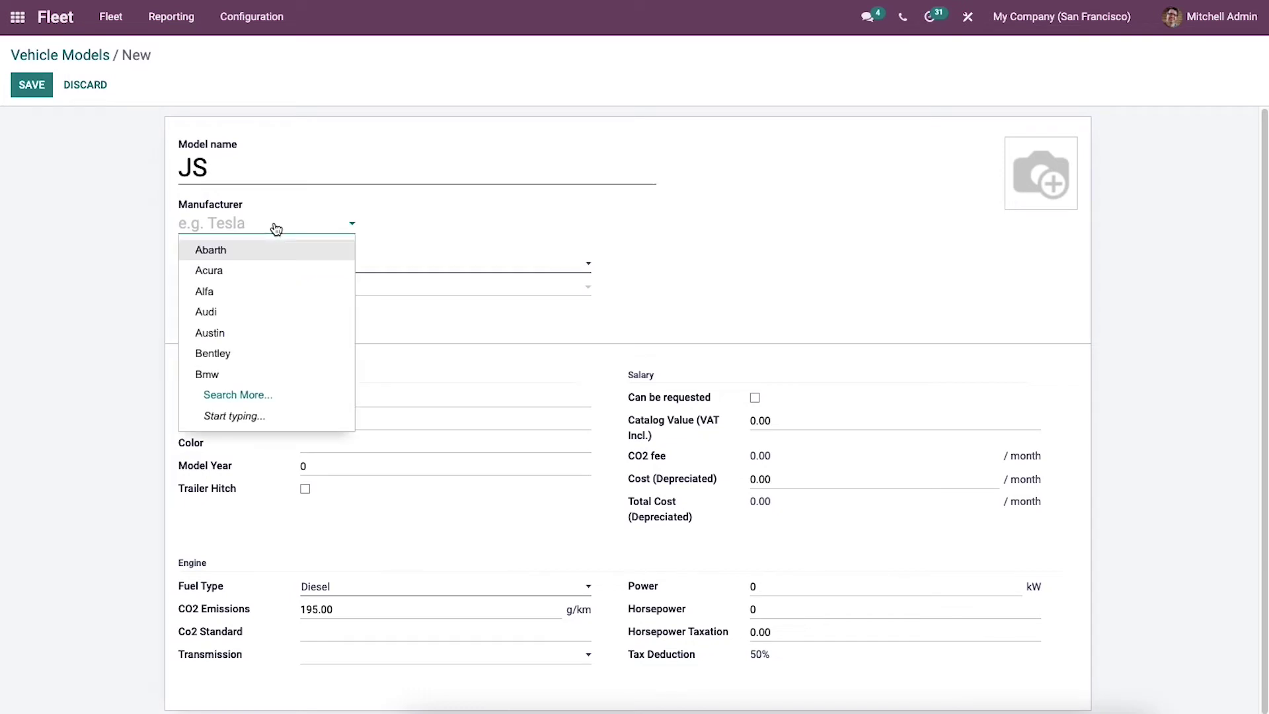
pyautogui.click(273, 307)
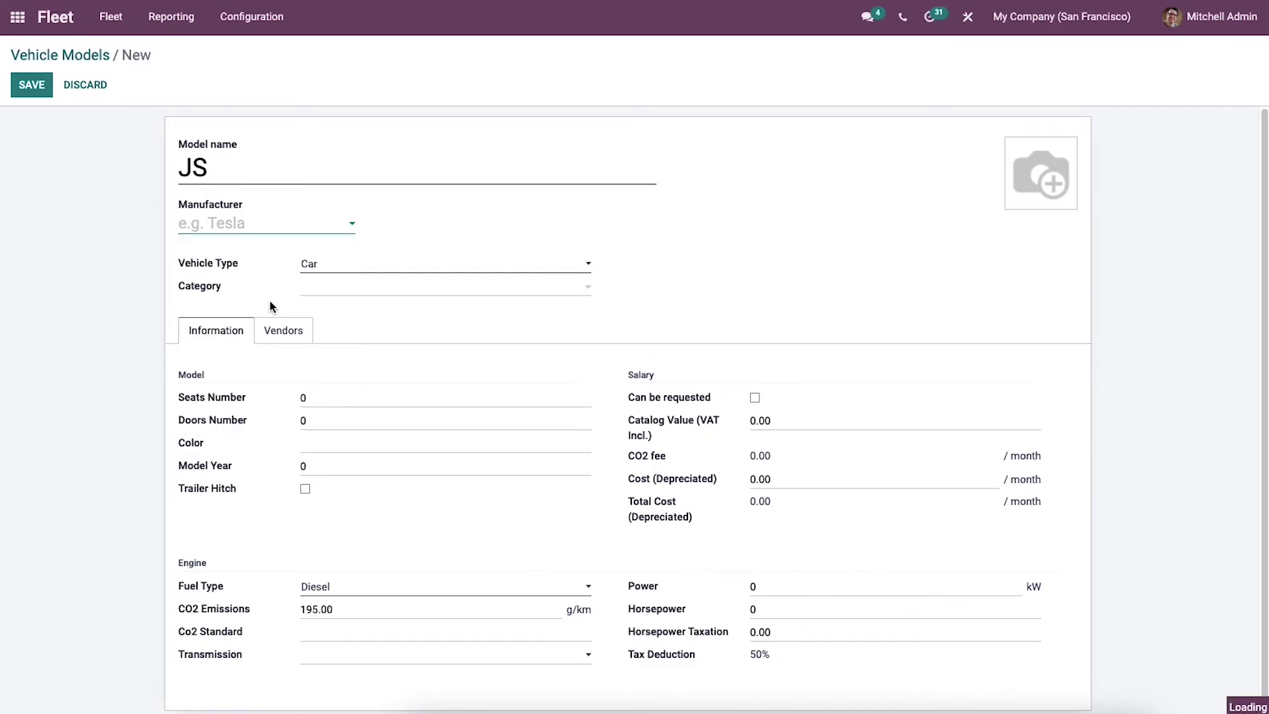
pyautogui.click(332, 271)
pyautogui.click(334, 272)
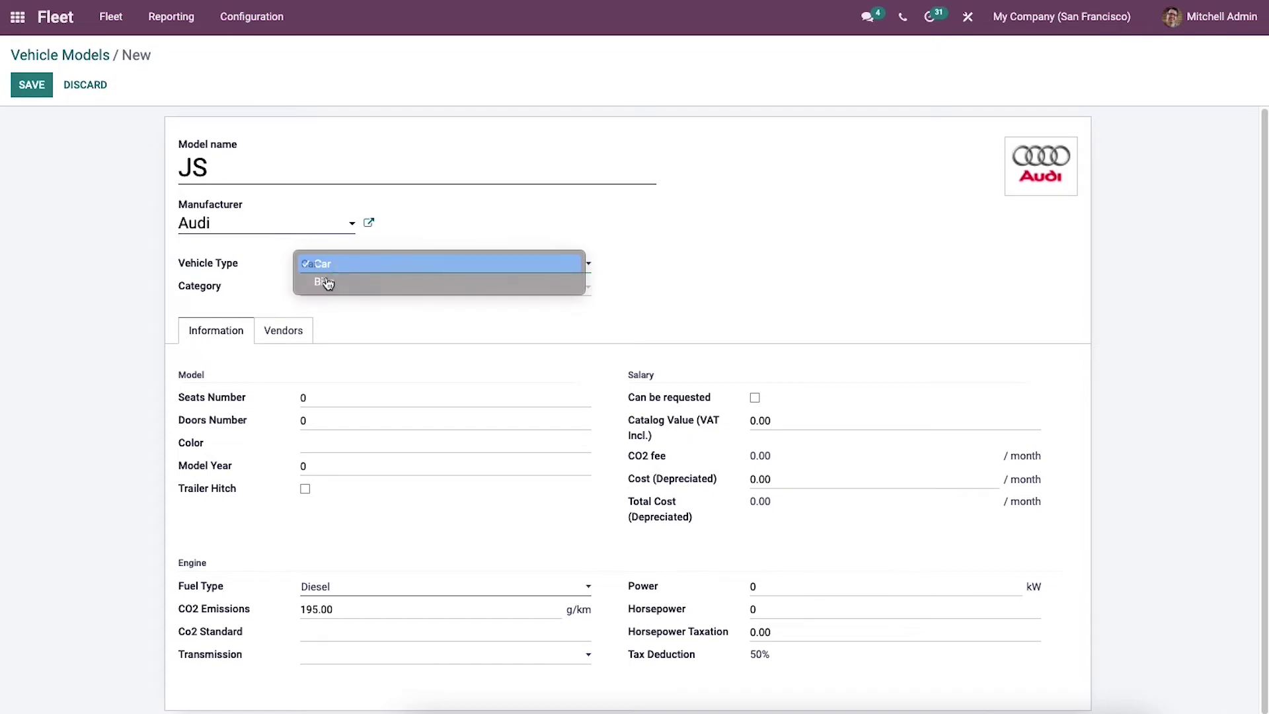
pyautogui.click(321, 294)
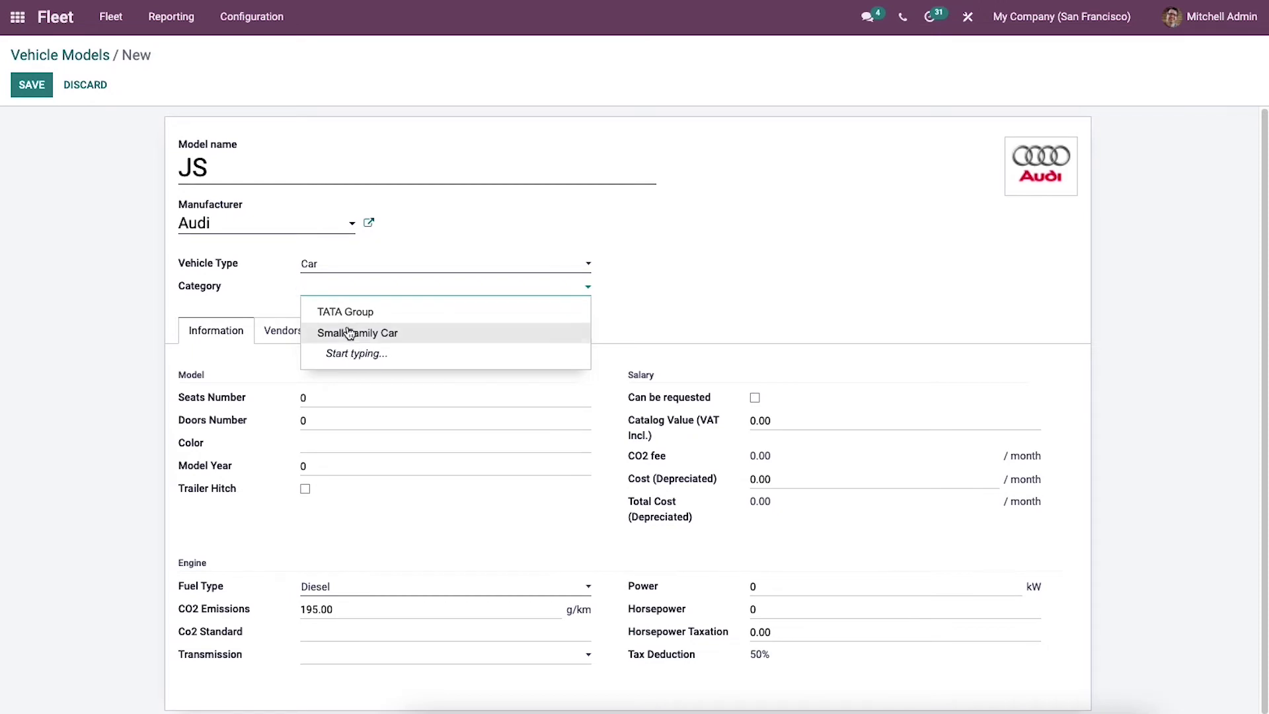
# - Choose Small Family Car as the JS category and tick Can be requested
pyautogui.click(349, 331)
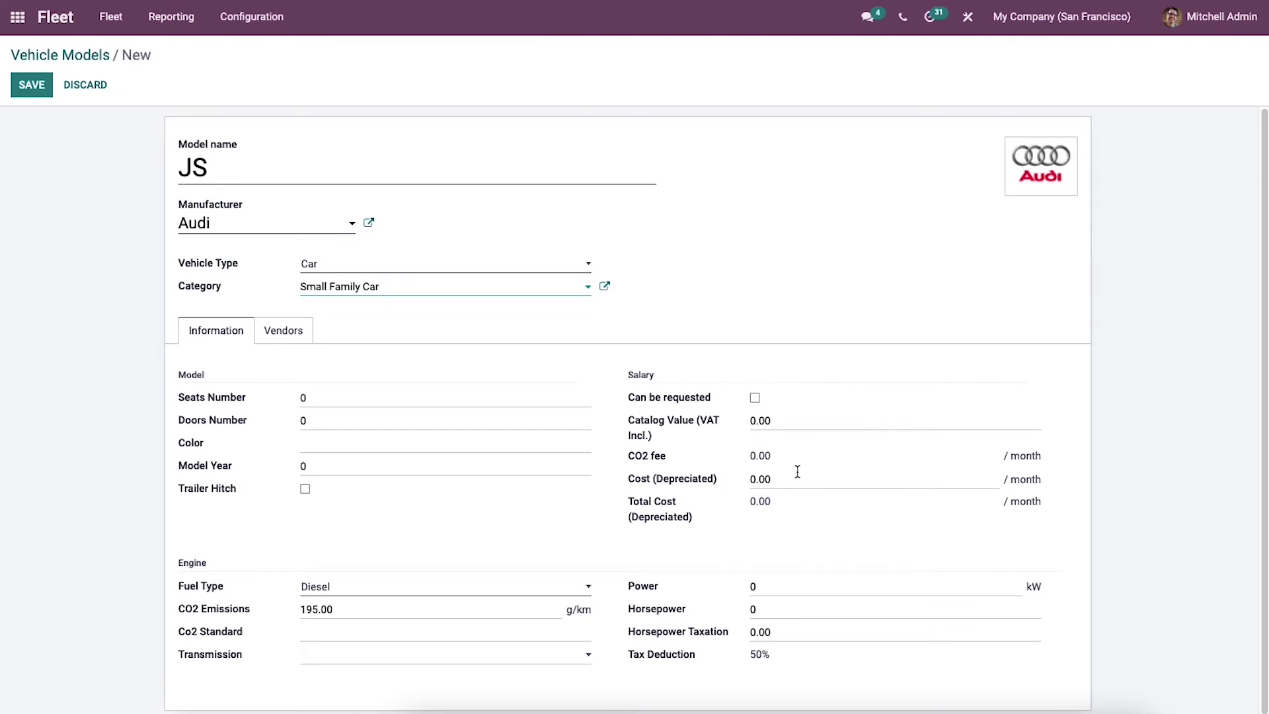
pyautogui.click(755, 398)
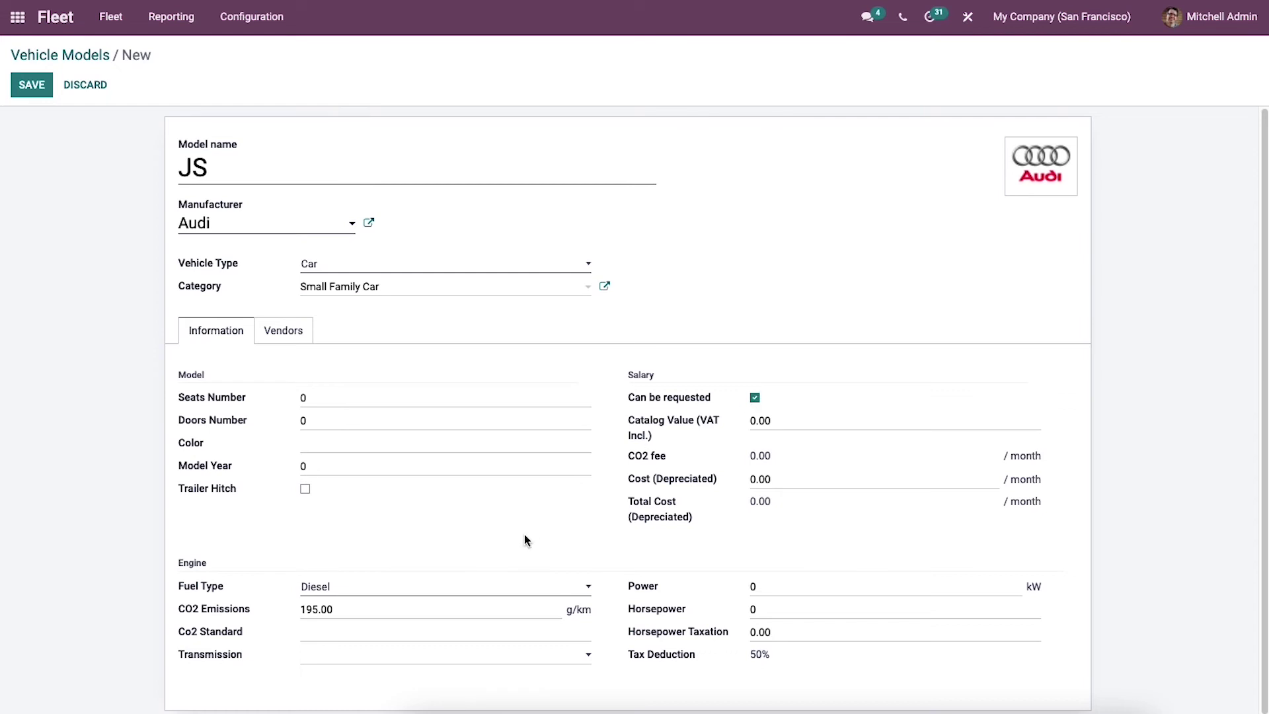
# - Keep fuel type Diesel, leave transmission blank, and show the empty Vendors section
pyautogui.click(351, 592)
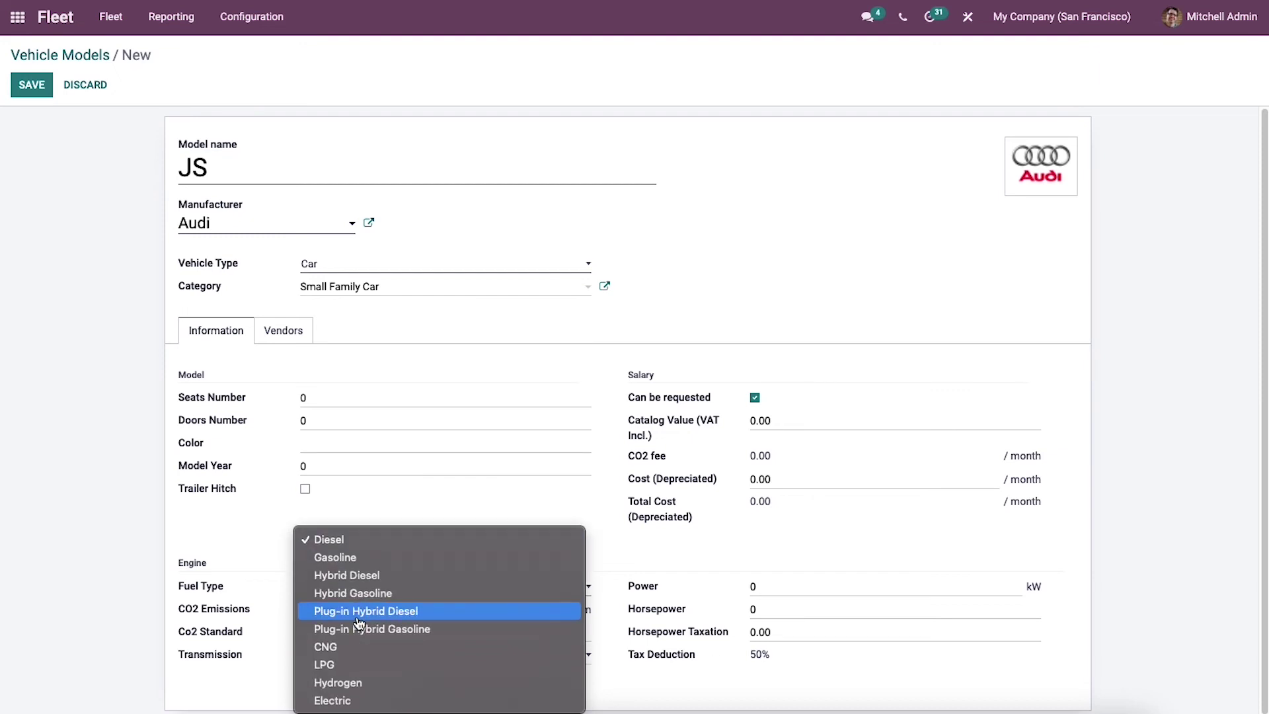
pyautogui.click(397, 511)
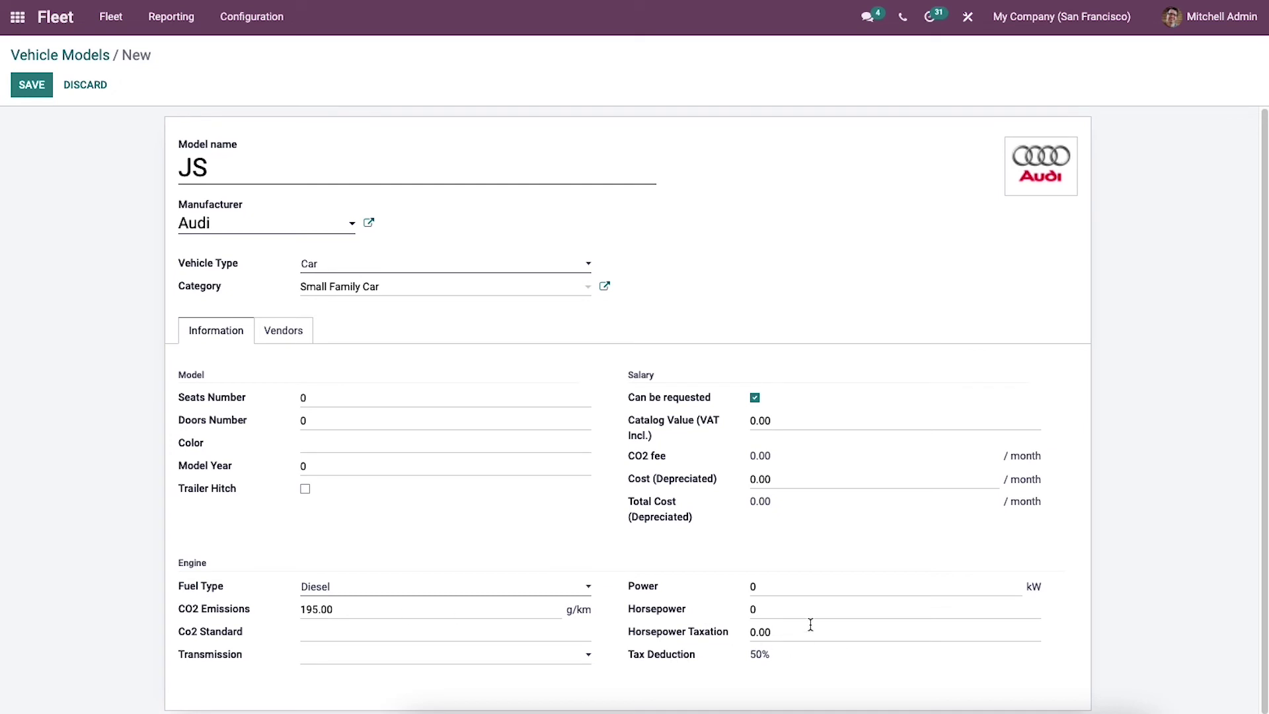
pyautogui.click(519, 654)
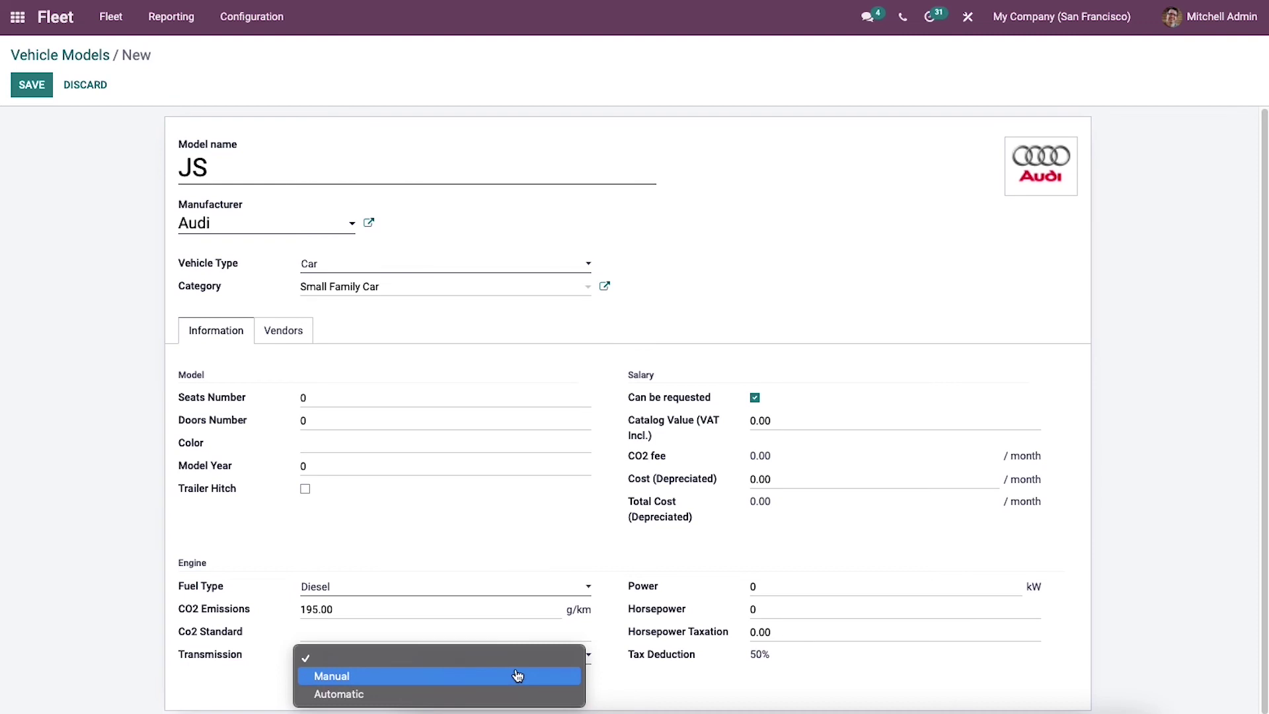
pyautogui.click(705, 592)
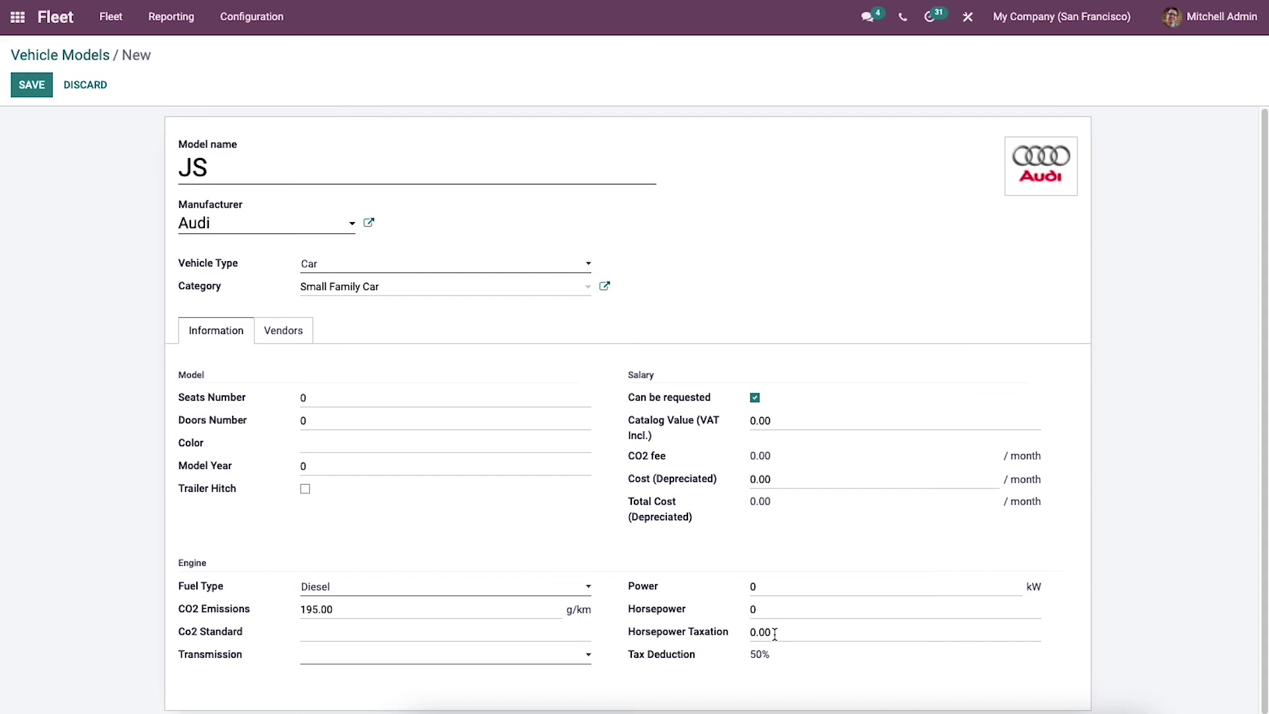
pyautogui.scroll(-1, 770, 632)
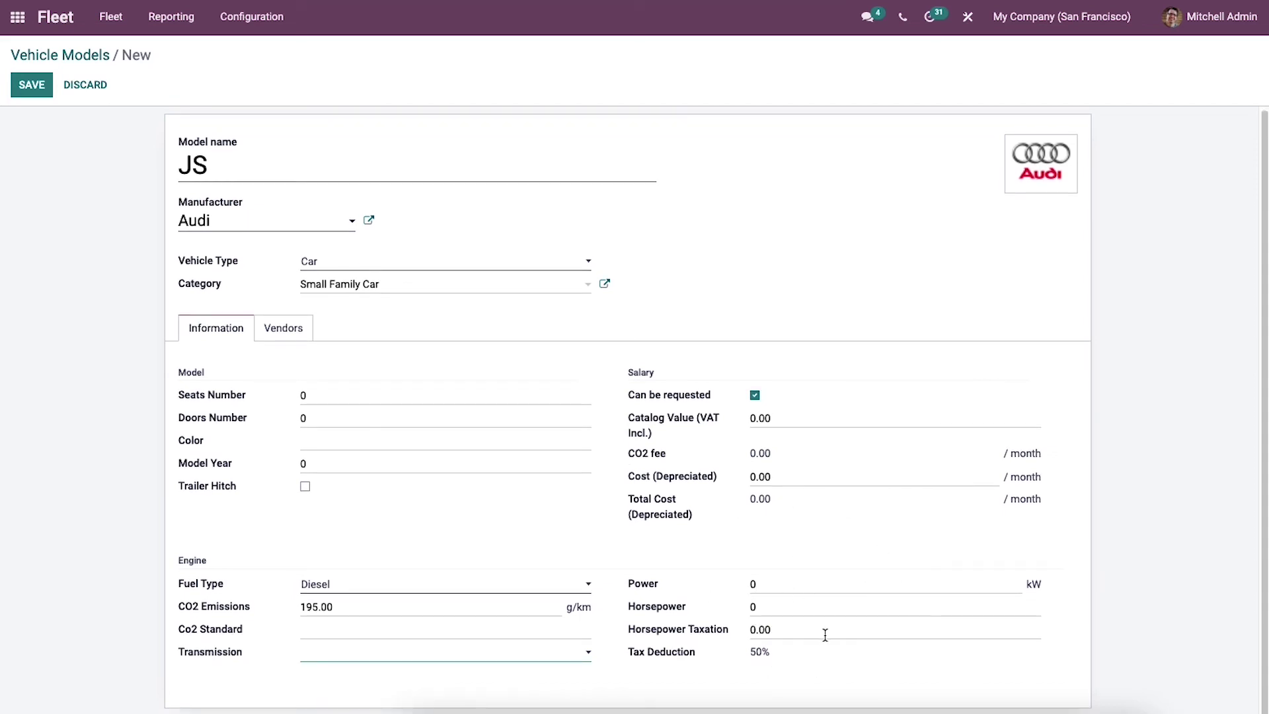
pyautogui.scroll(1, 773, 624)
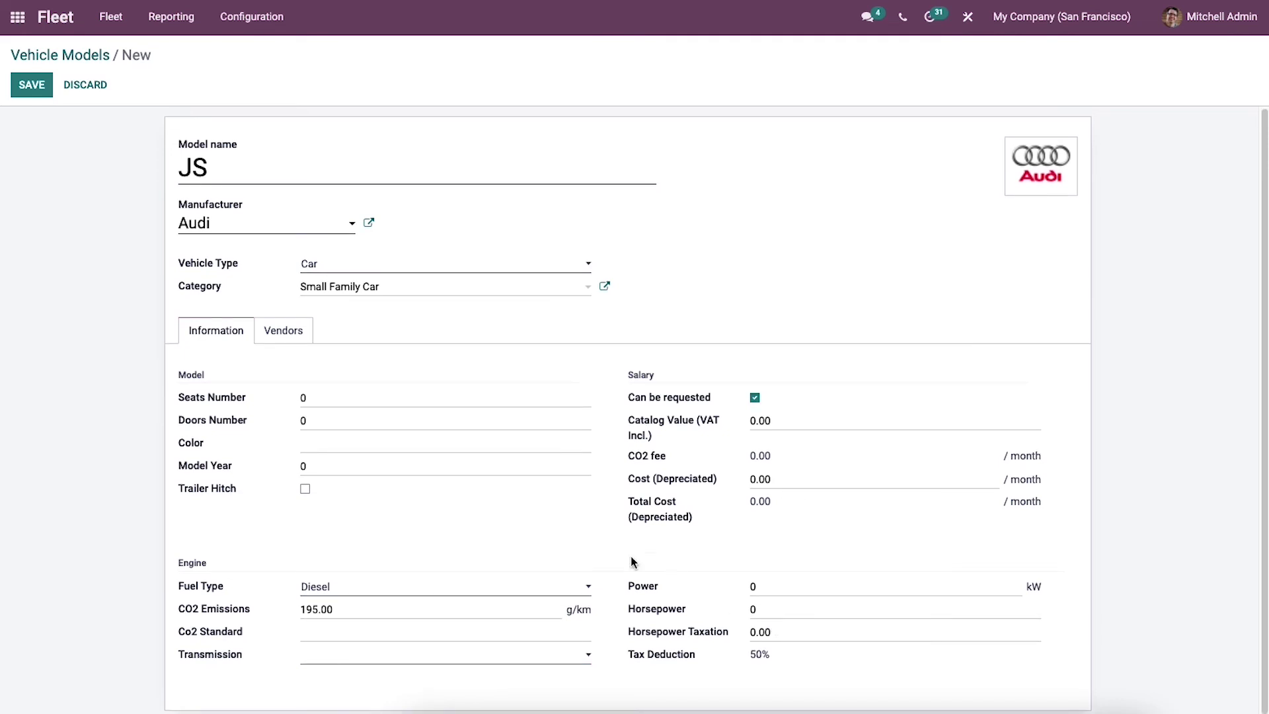
pyautogui.click(280, 329)
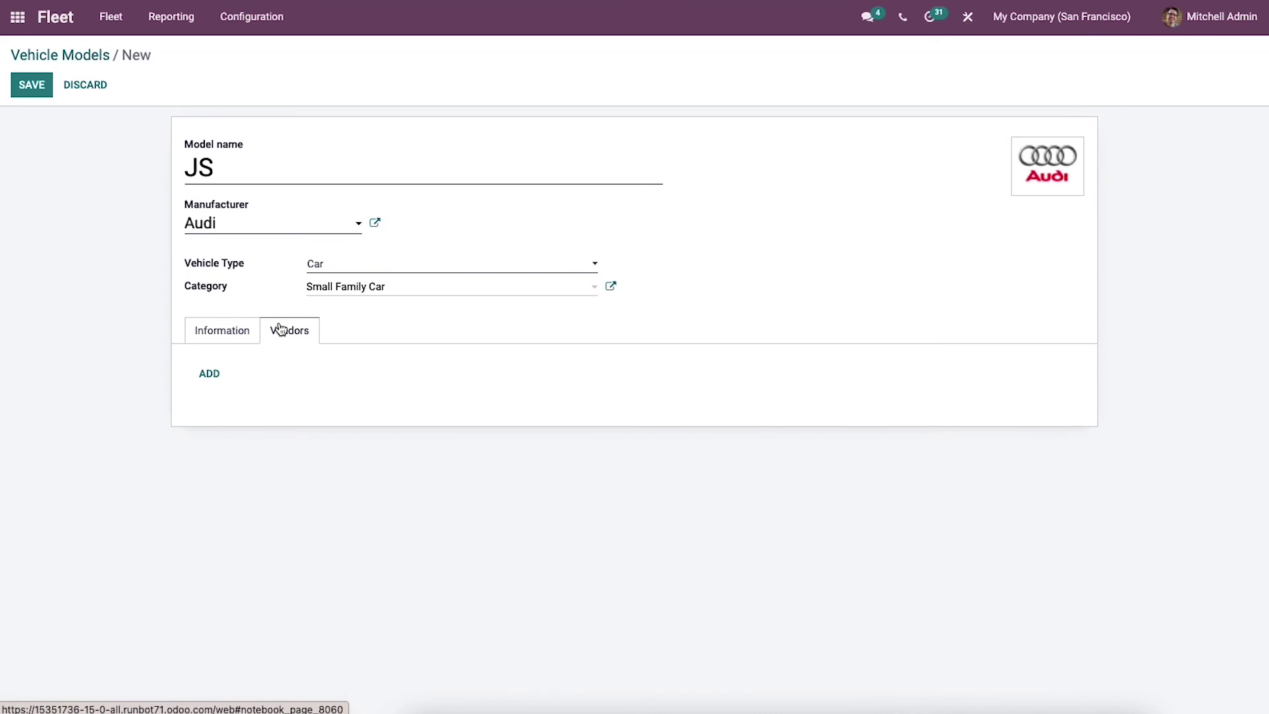
# - Add ABC as the JS vendor, save the model, and return to Vehicle Models
pyautogui.click(210, 374)
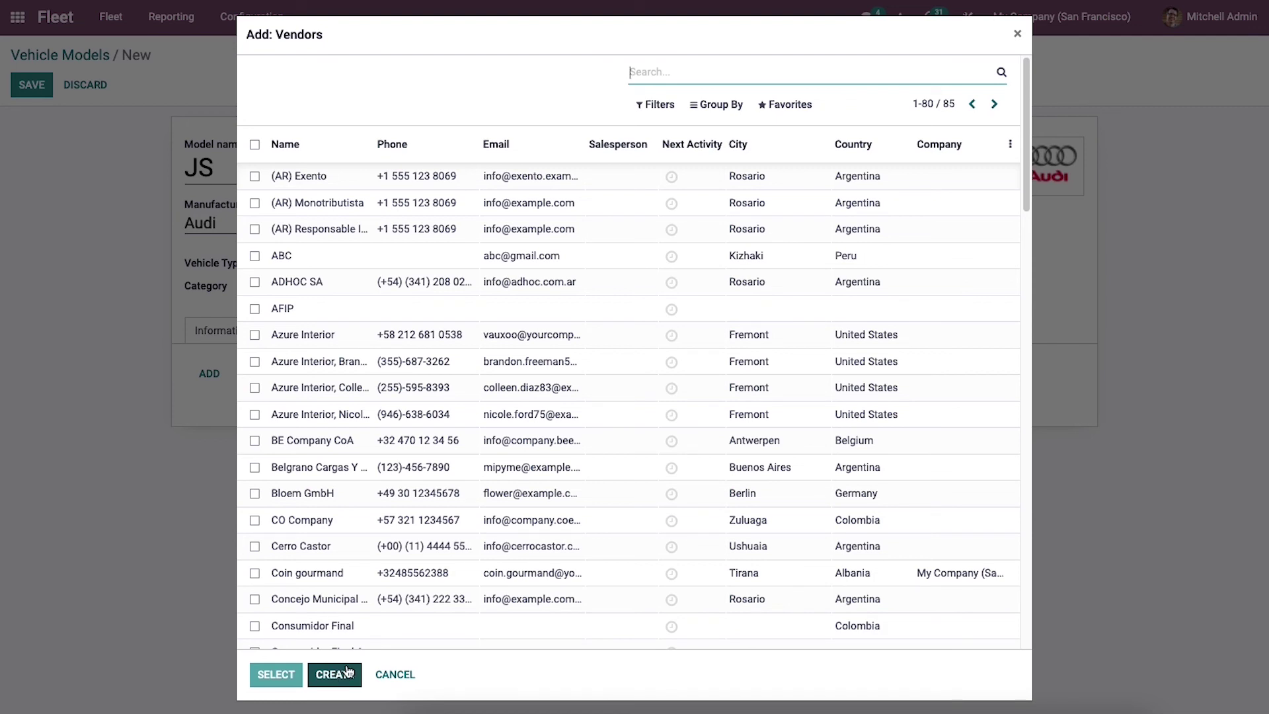
pyautogui.click(413, 257)
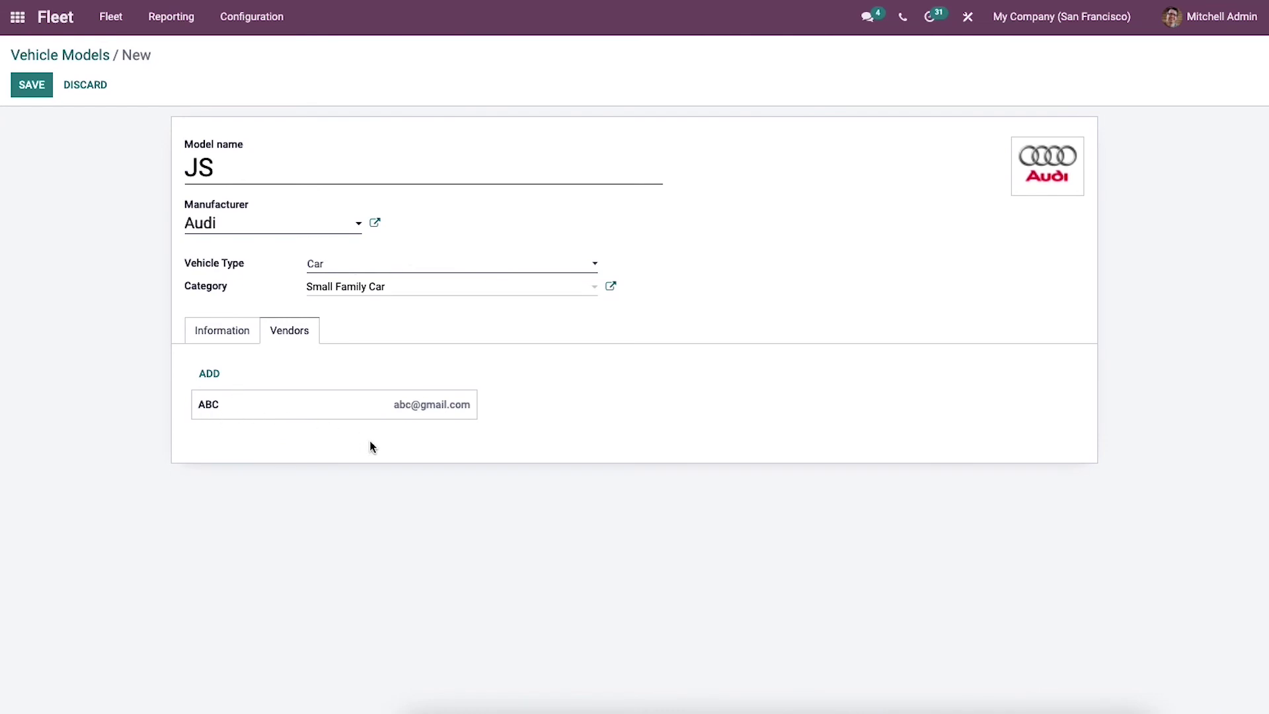
pyautogui.click(32, 84)
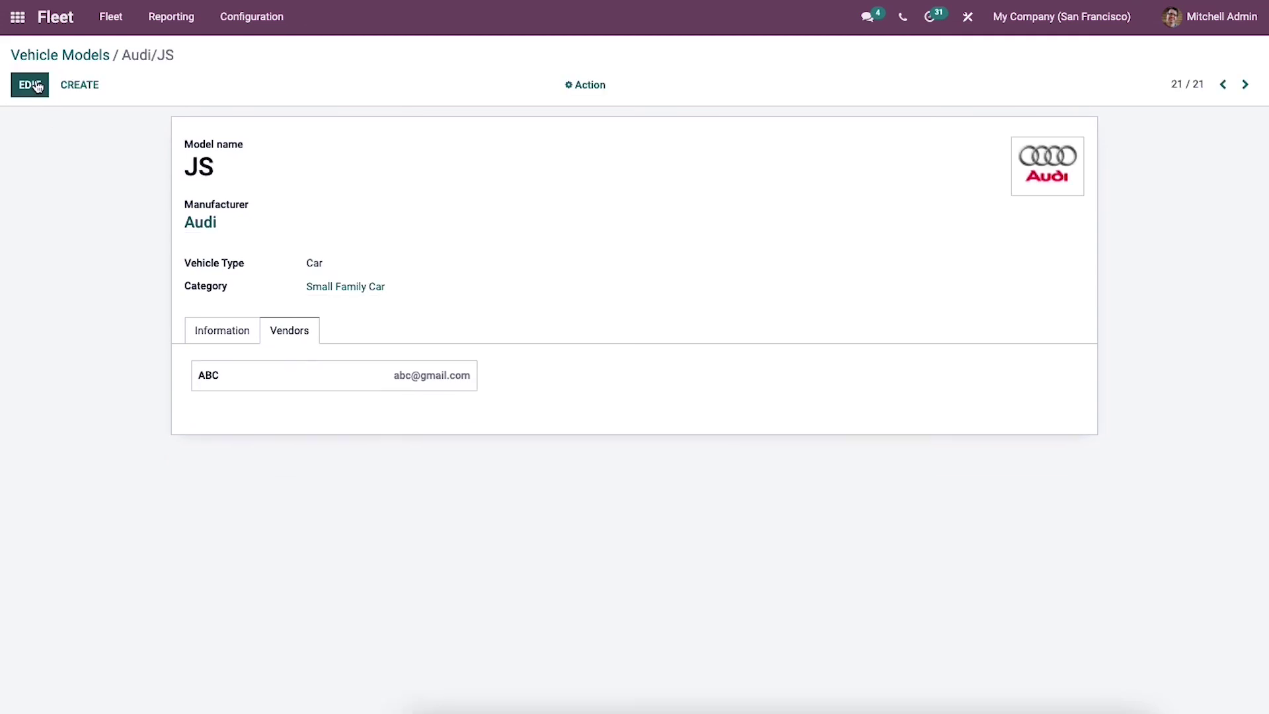
pyautogui.click(88, 52)
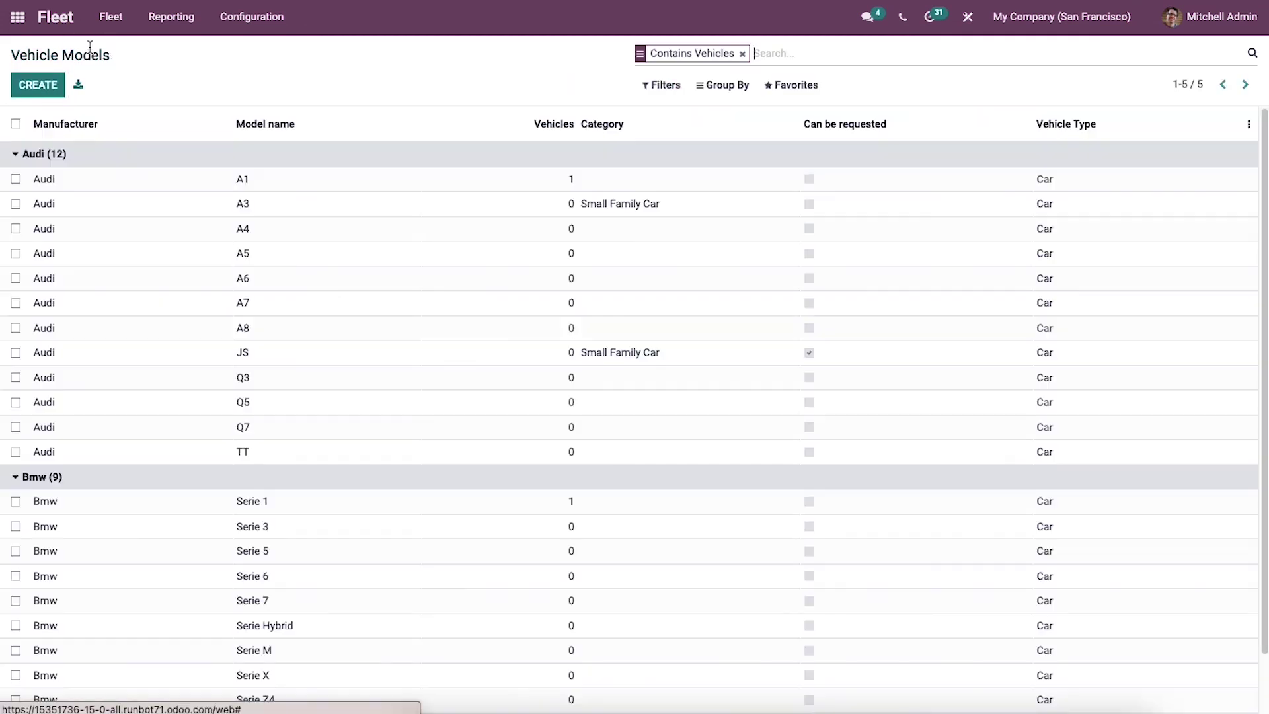